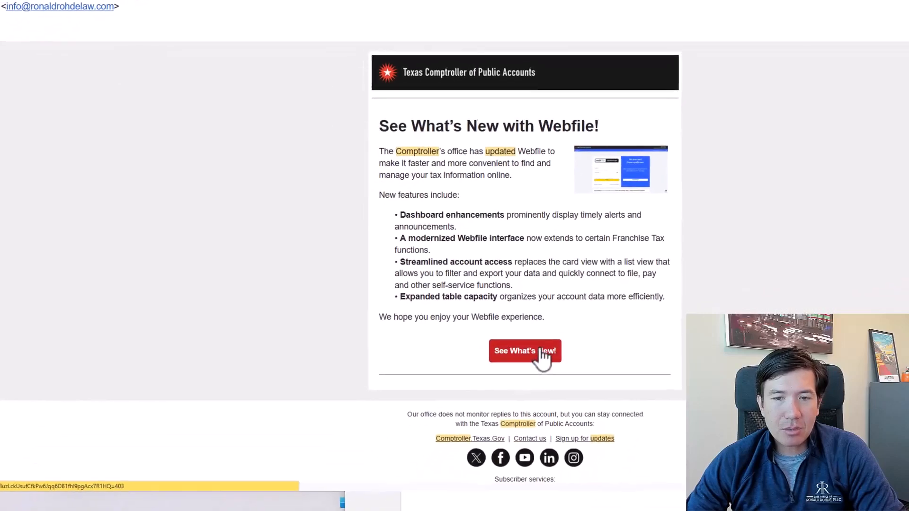
Open the Webfile updates announcement from the email and review the new login screen, dashboard, filter, export and search features.
left_click(482, 419)
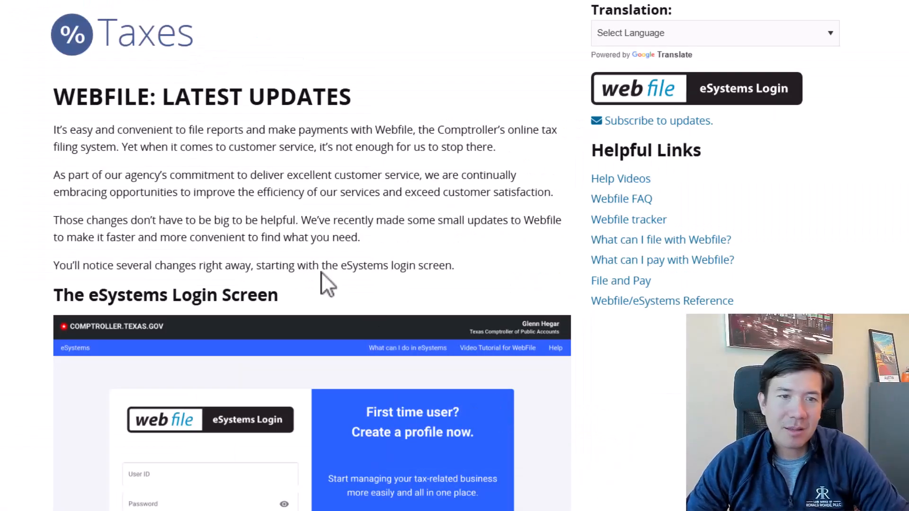
scroll(49, 194, "down", 1)
scroll(49, 194, "down", 2)
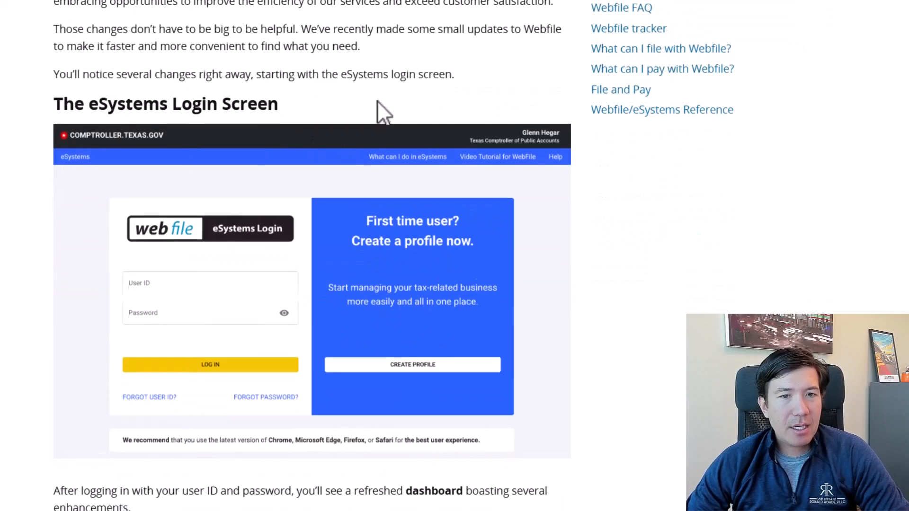
scroll(284, 166, "down", 5)
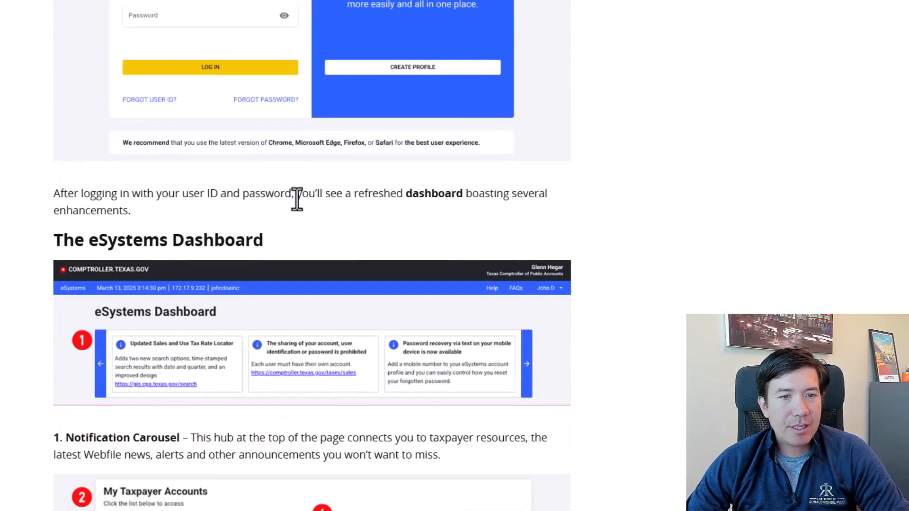
scroll(361, 191, "down", 5)
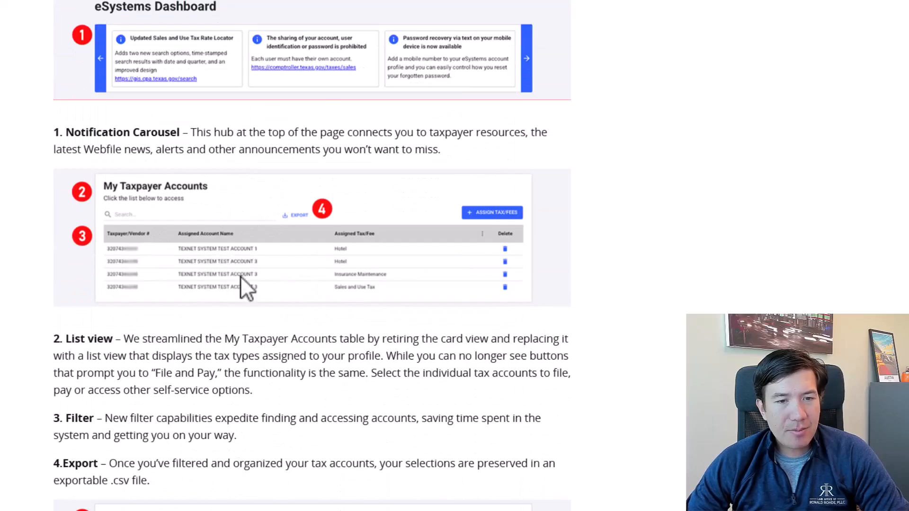
scroll(240, 276, "down", 3)
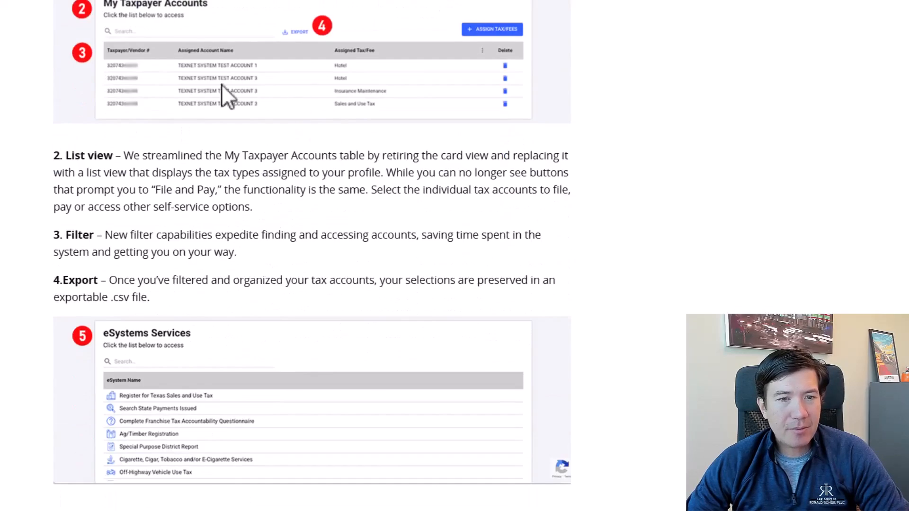
scroll(211, 226, "down", 4)
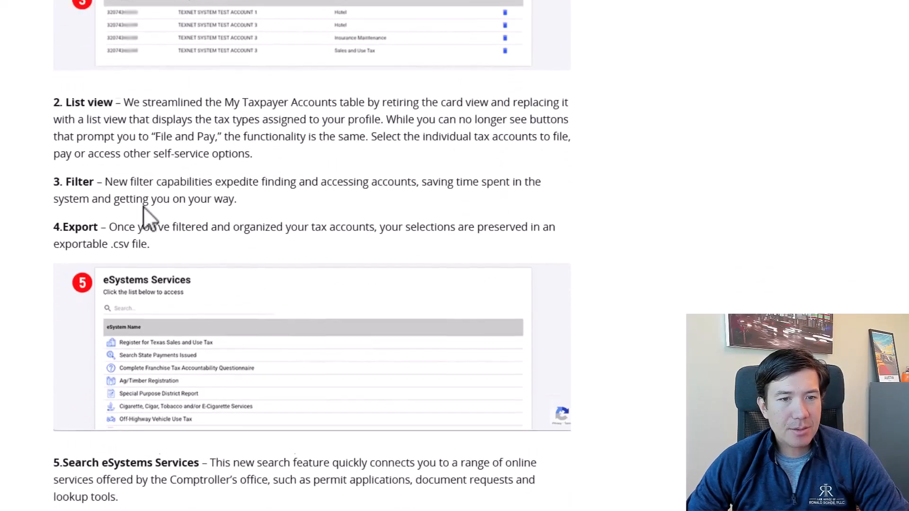
scroll(257, 229, "down", 1)
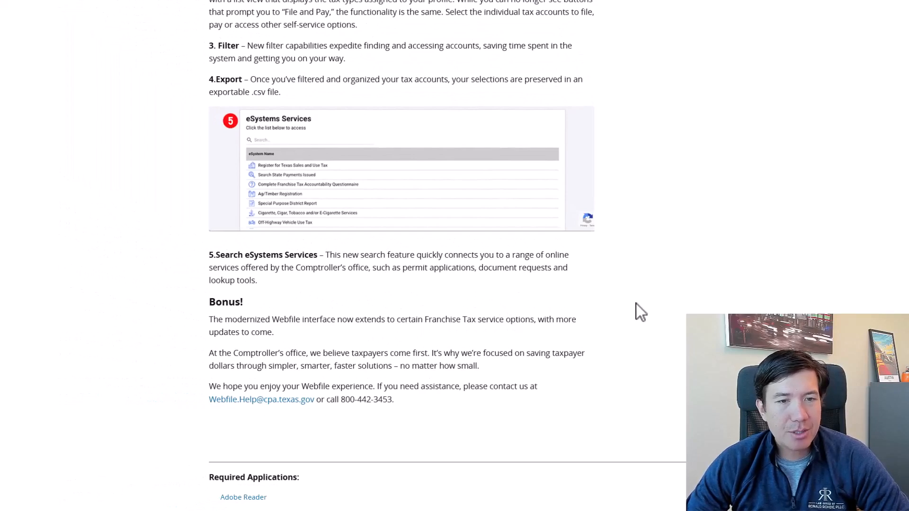
Go to the Webfile eSystems login and log in with the saved credentials.
scroll(635, 303, "up", 20)
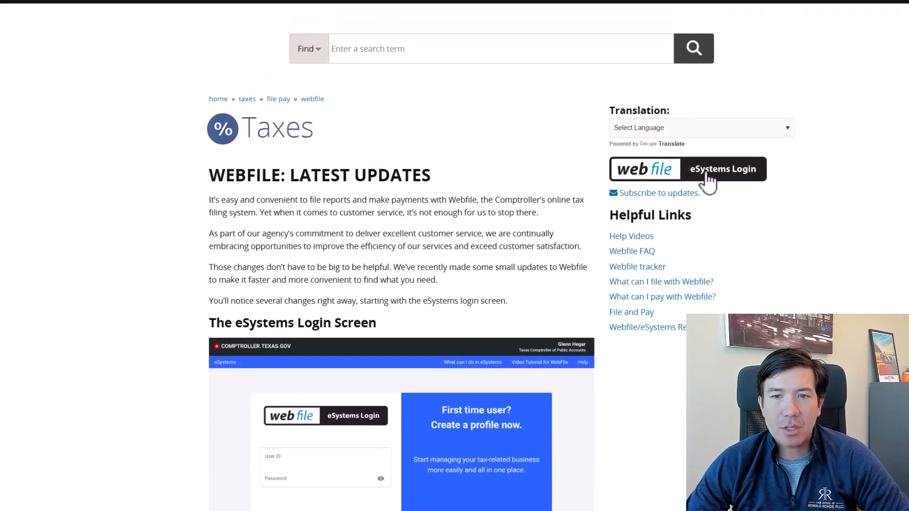
left_click(708, 180)
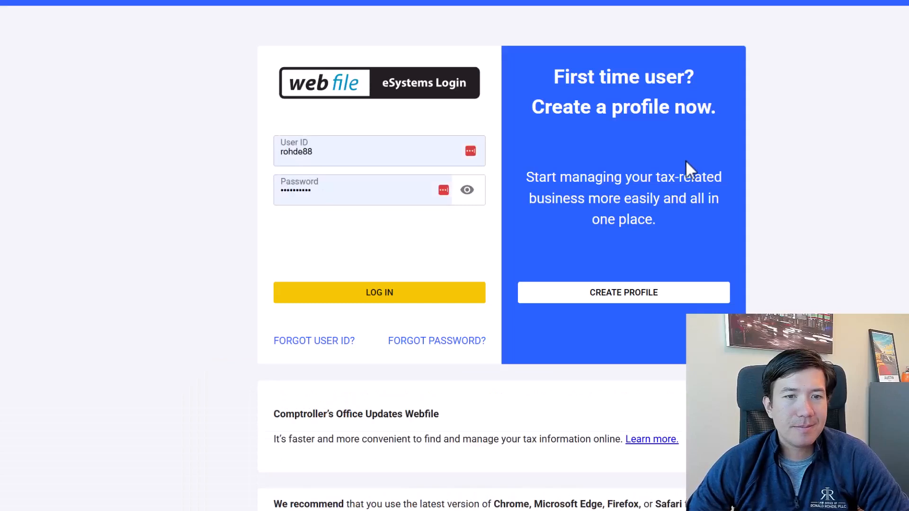
left_click(406, 296)
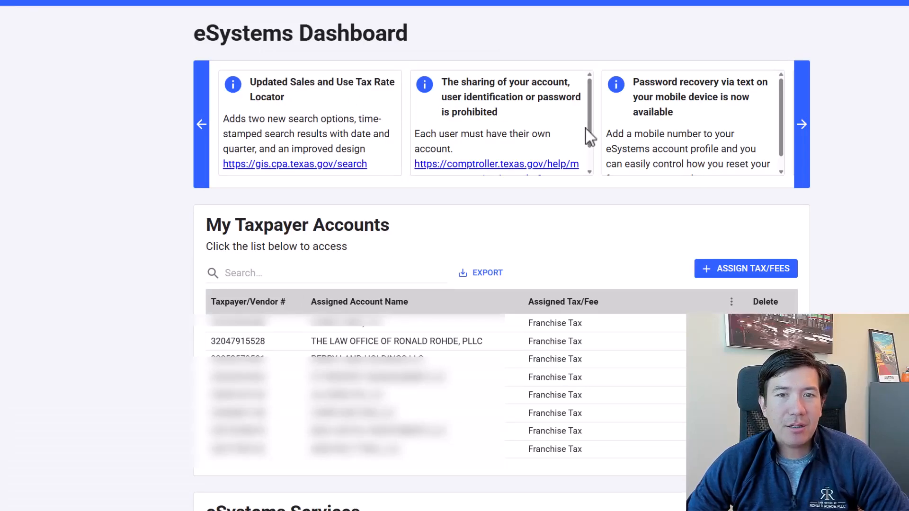
Browse the notifications in the eSystems Dashboard carousel, including account sharing and password recovery by text.
mouse_move(588, 122)
left_mouse_down()
mouse_move(587, 140)
mouse_move(588, 111)
left_mouse_up()
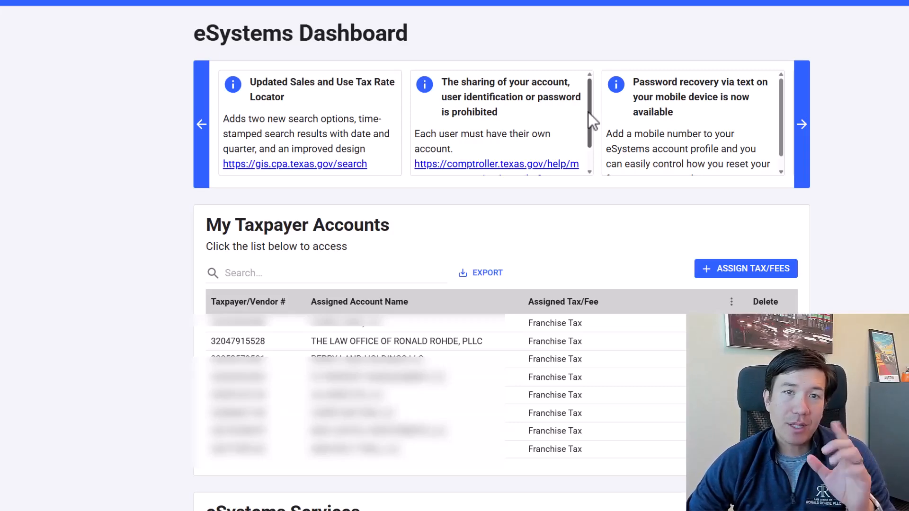
scroll(734, 129, "down", 1)
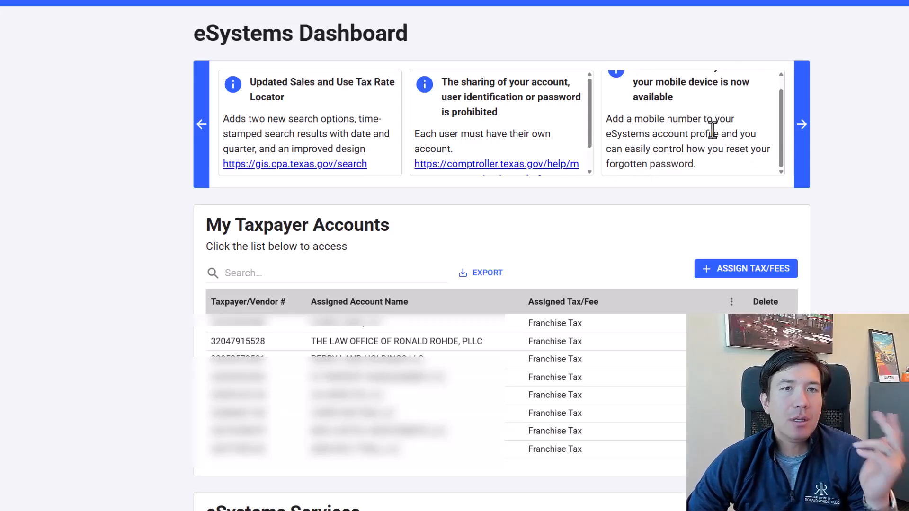
left_click(803, 124)
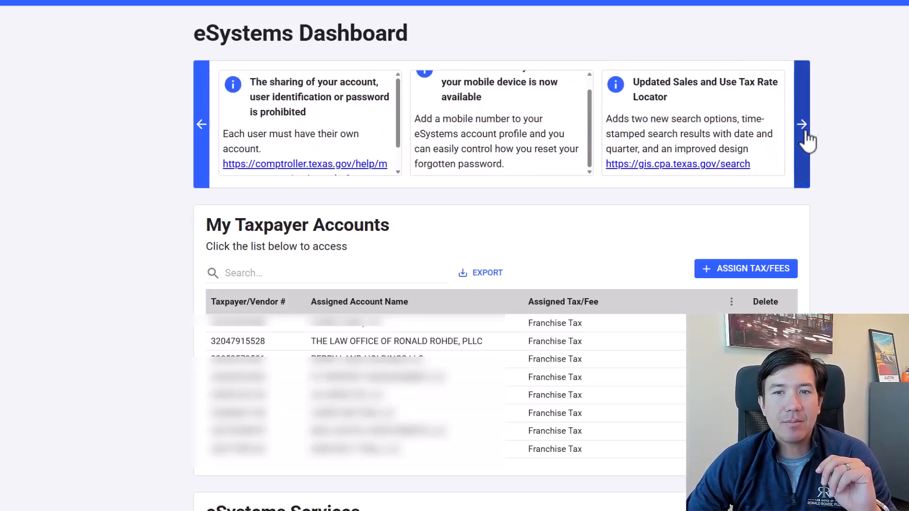
left_click(803, 124)
Open the company's Franchise Tax account from My Taxpayer Accounts and review its filing and self-service options.
scroll(445, 225, "down", 3)
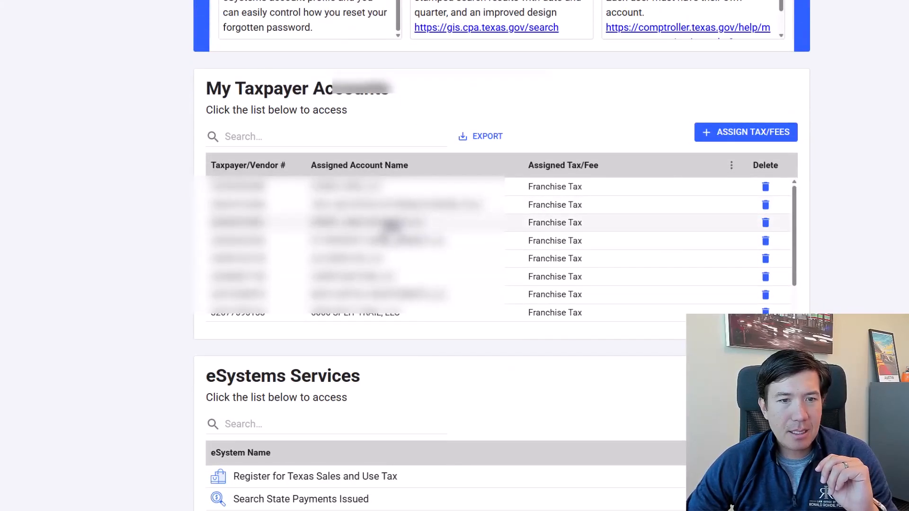
left_click(386, 295)
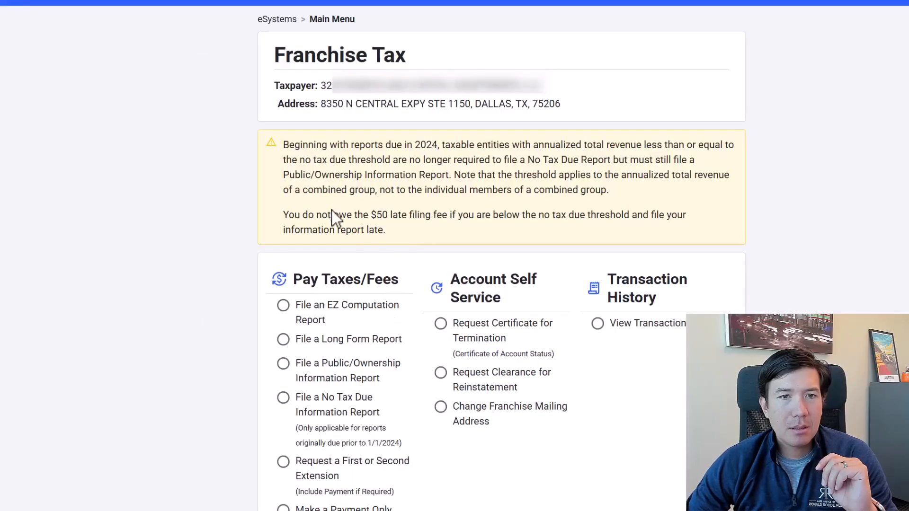
scroll(447, 164, "down", 1)
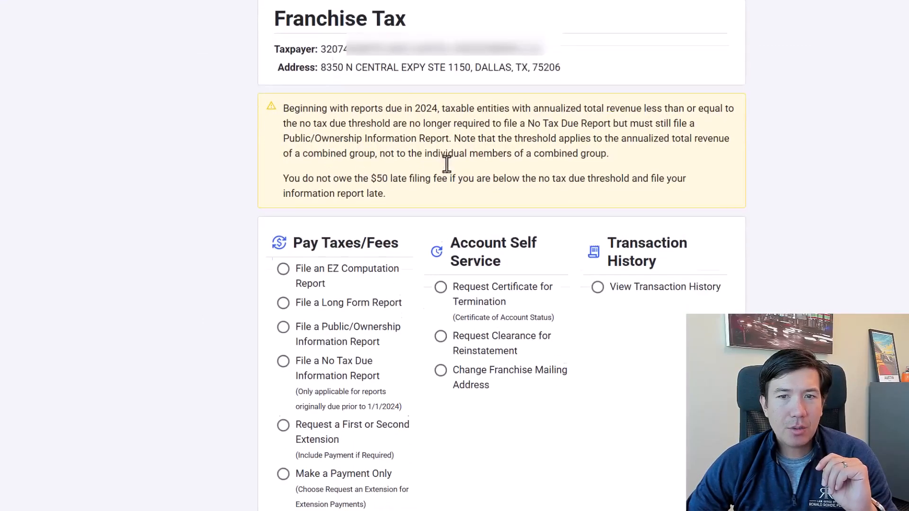
scroll(440, 171, "down", 2)
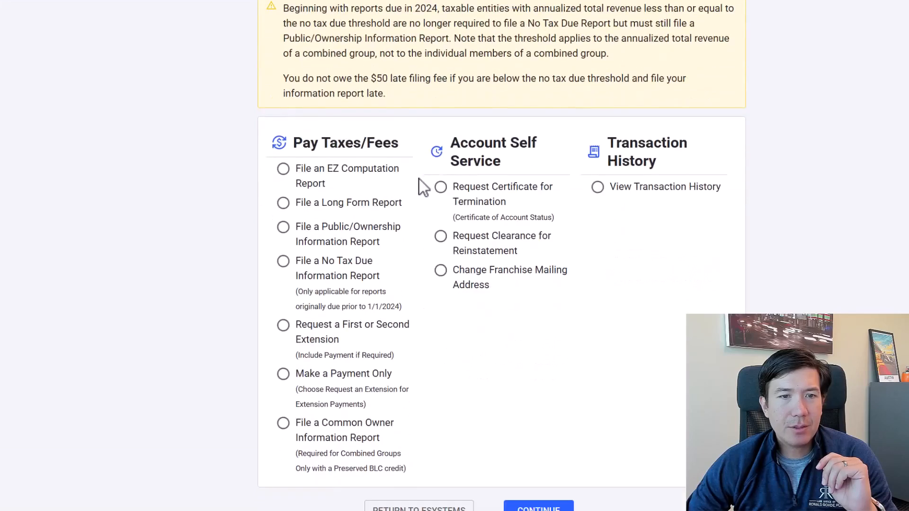
scroll(294, 207, "up", 1)
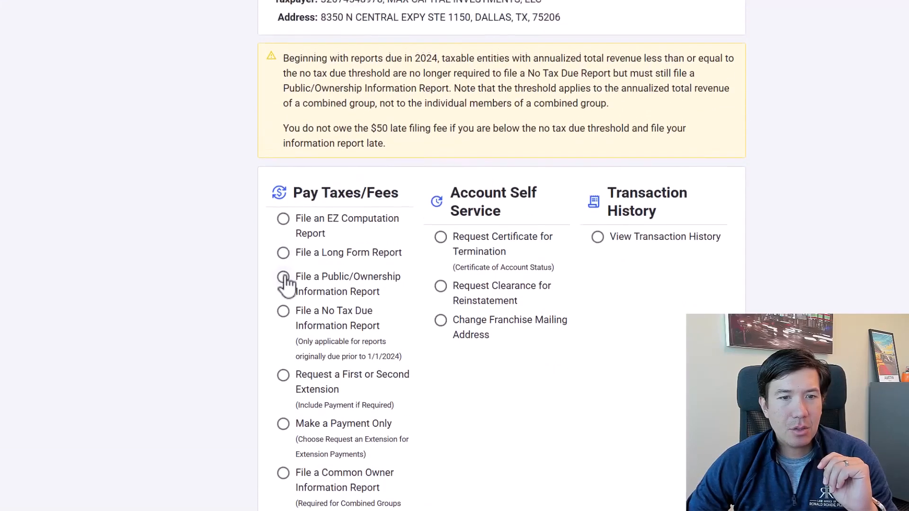
Start a Public/Ownership Information Report for the 2025 annual period and accept the current mailing address.
left_click(283, 281)
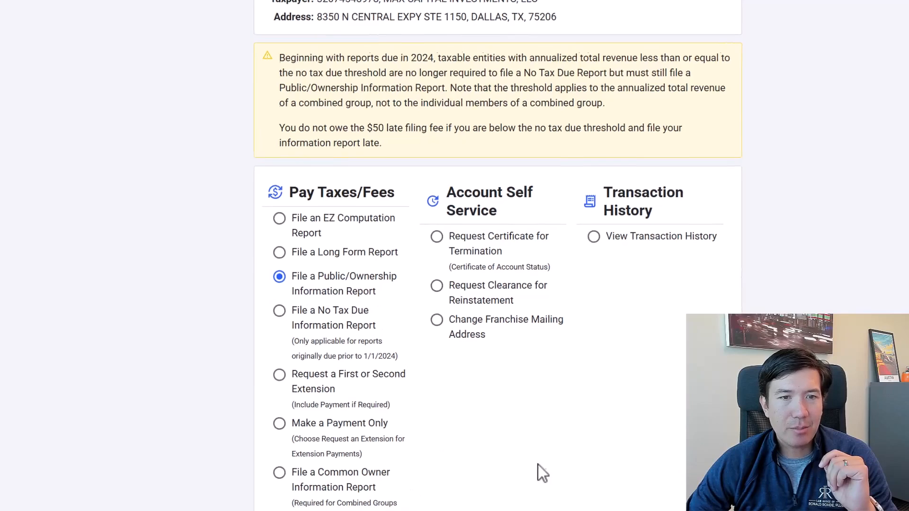
left_click(445, 447)
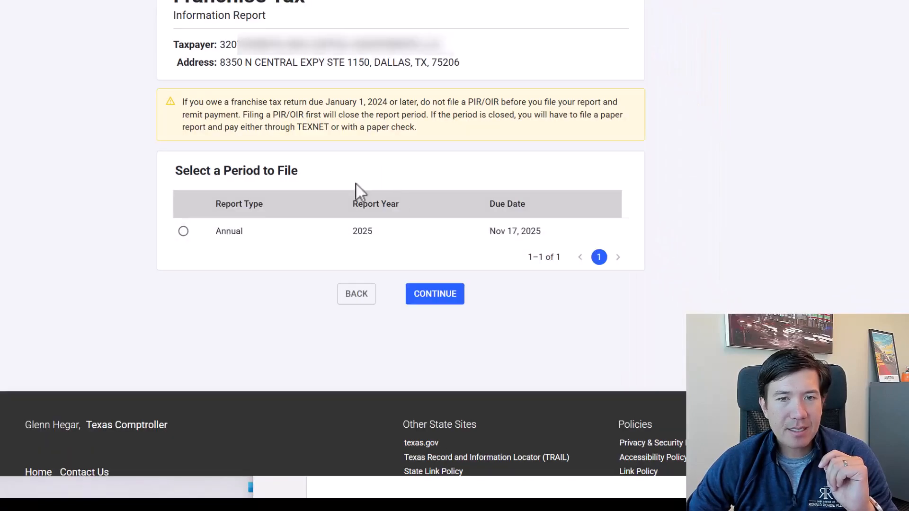
left_click(183, 231)
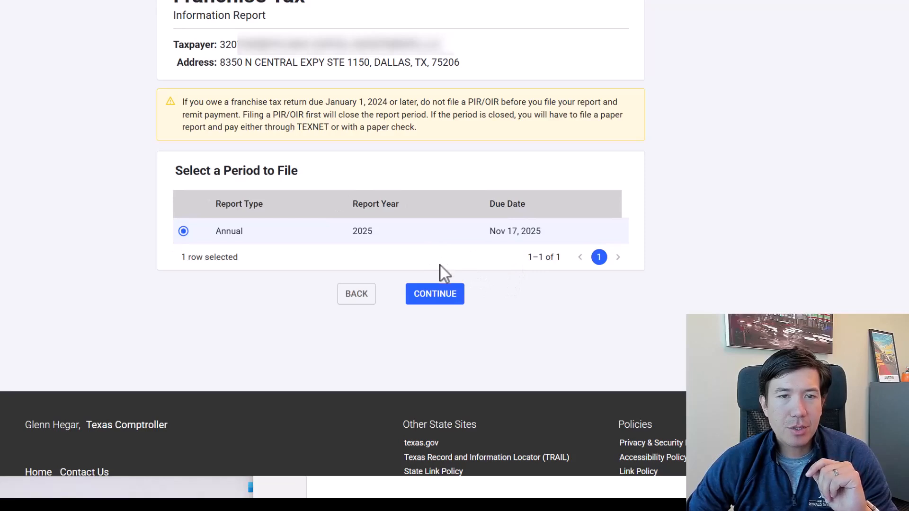
left_click(440, 297)
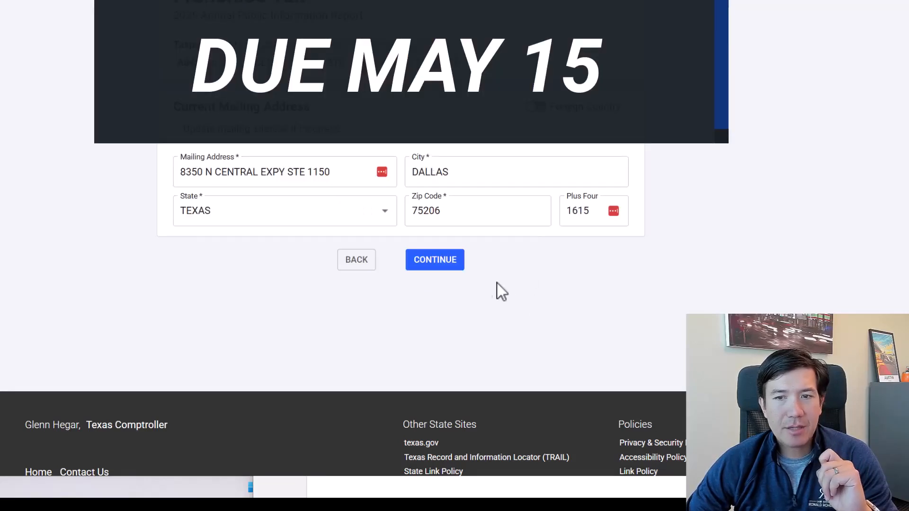
left_click(440, 265)
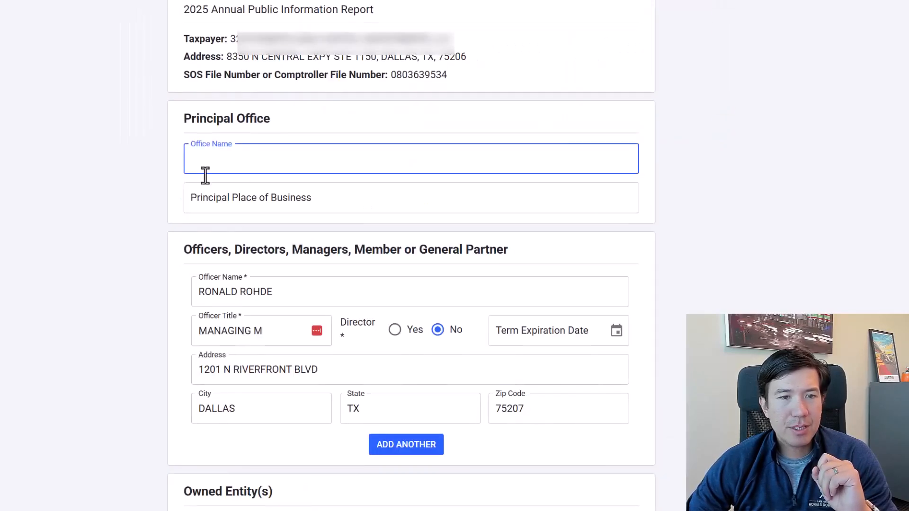
Enter the company's business address in both the Office Name and Principal Place of Business fields of the Principal Office section.
type("8350 N Central Expwy #1150 Dallas, TX 75206")
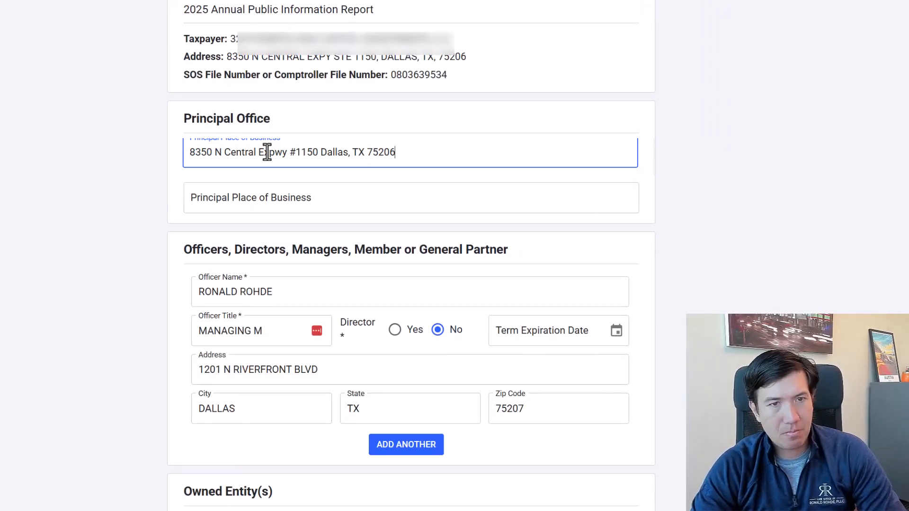
left_click(269, 197)
type("8350 N C")
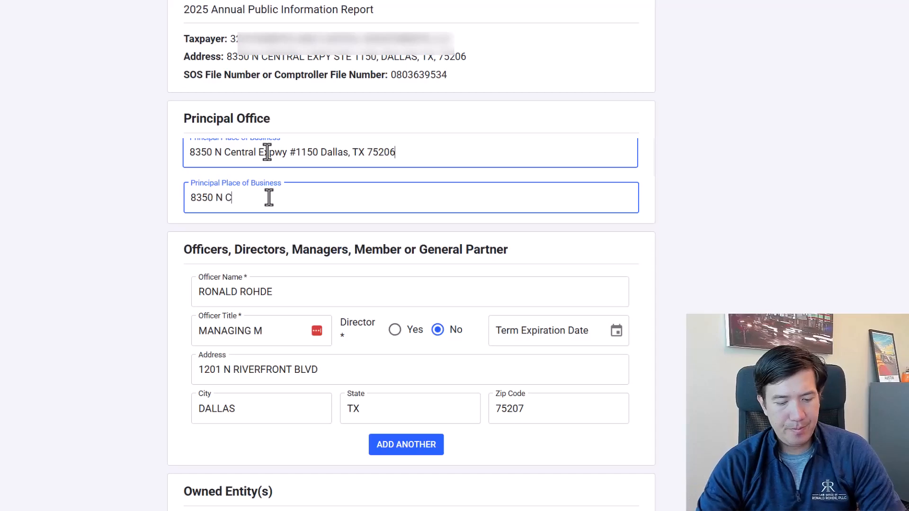
type("entral Expwy #1150 Dallas, TX 75206")
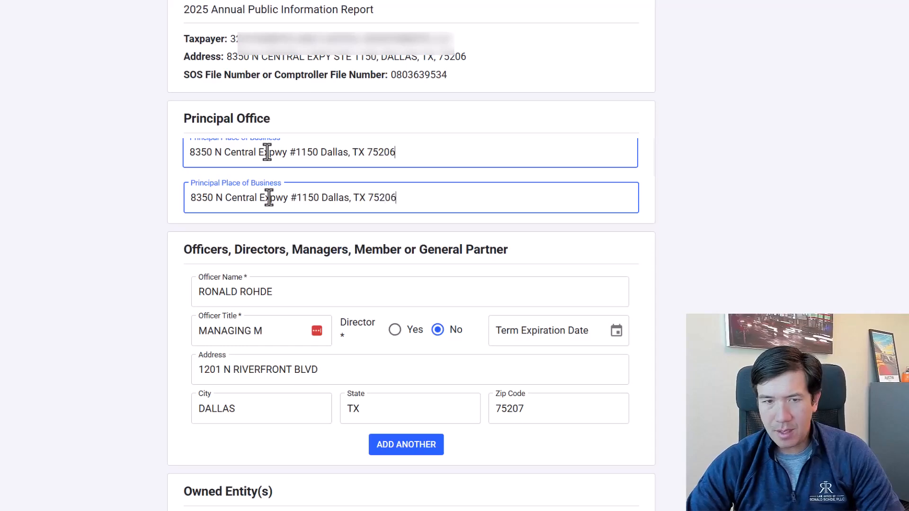
Replace the officer's street address with the street and suite of the principal office.
left_click(339, 373)
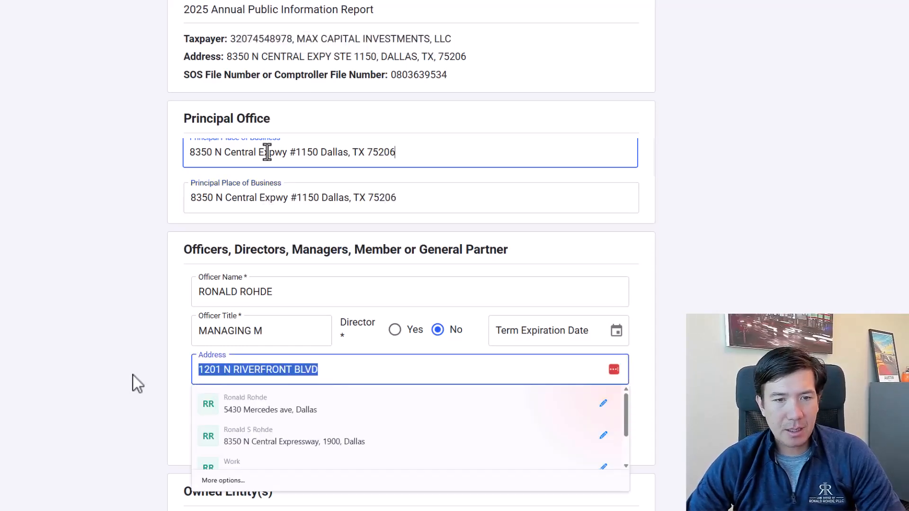
type("8350")
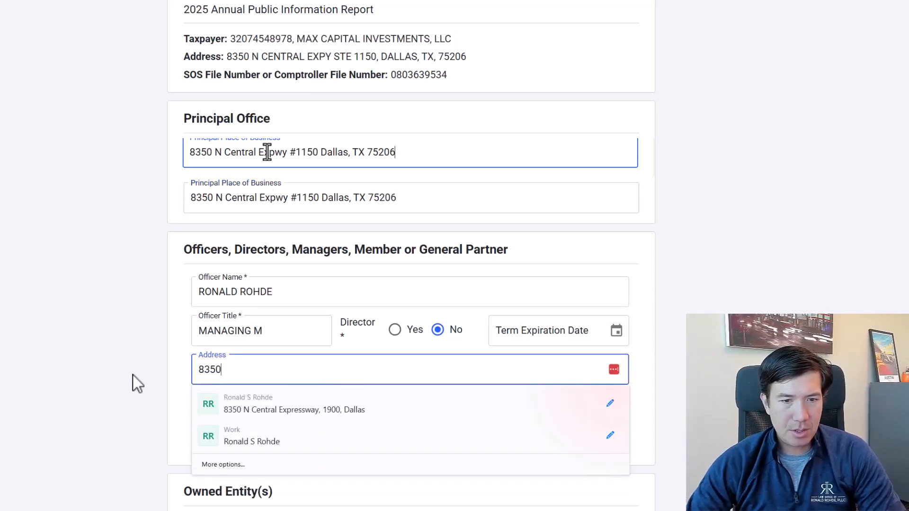
type(" N Central Expwy")
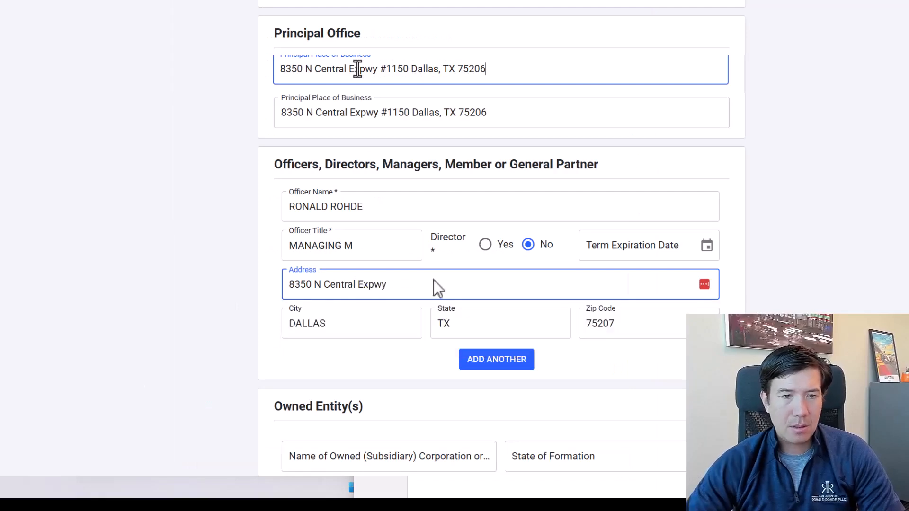
type(" #1150")
Complete the officer's title as MANAGING MEMBER.
left_click(365, 250)
type("MANAGING M")
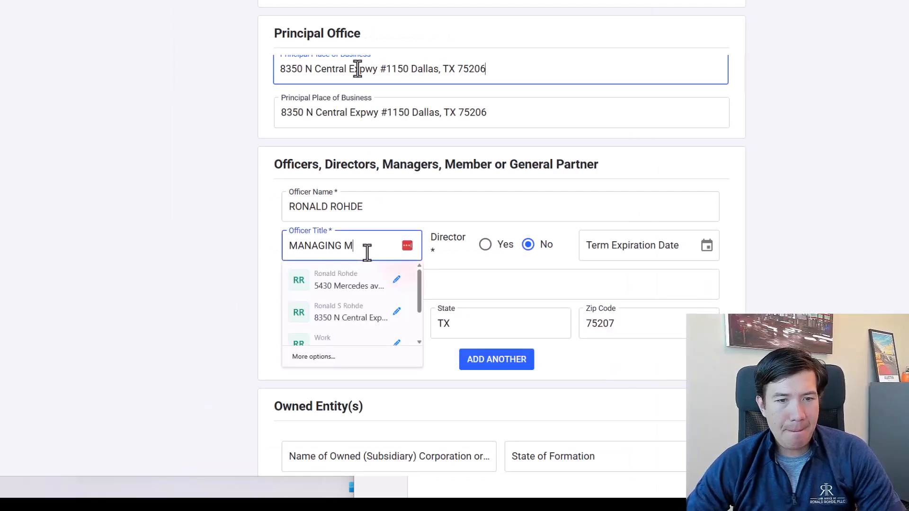
type("e")
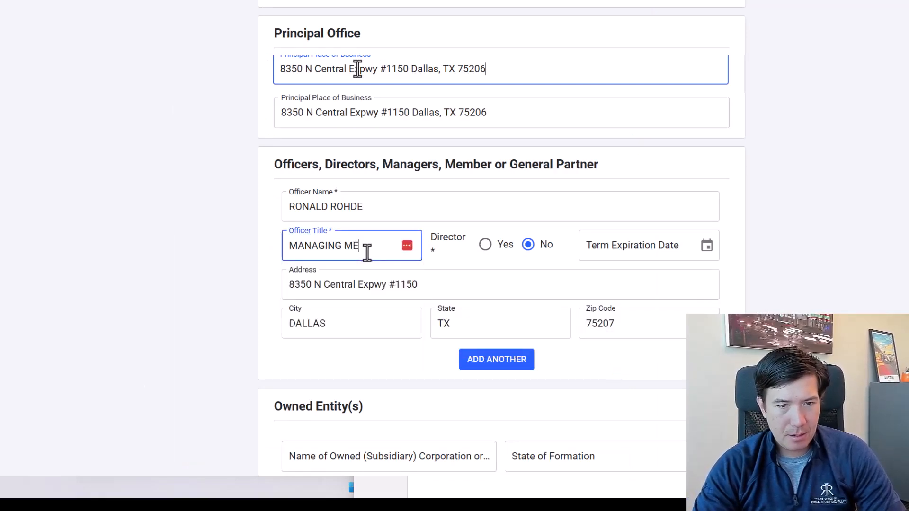
type("MBER")
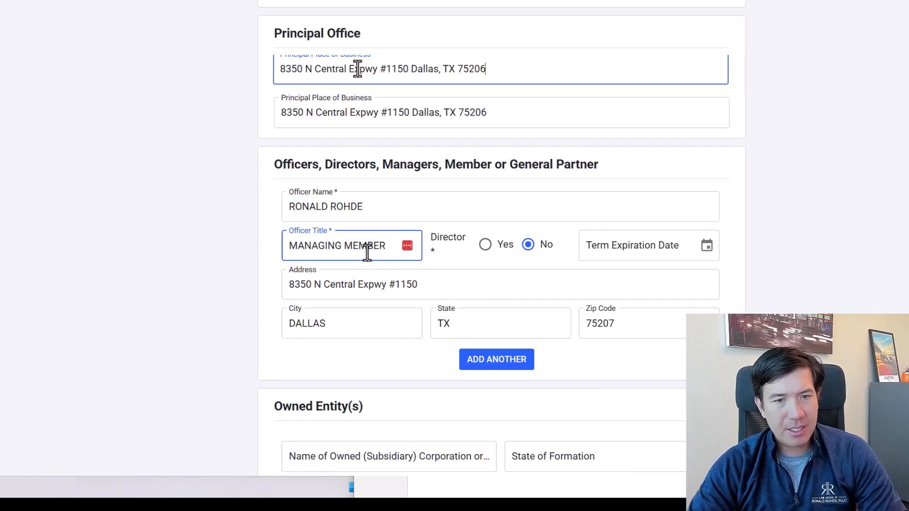
left_click(595, 166)
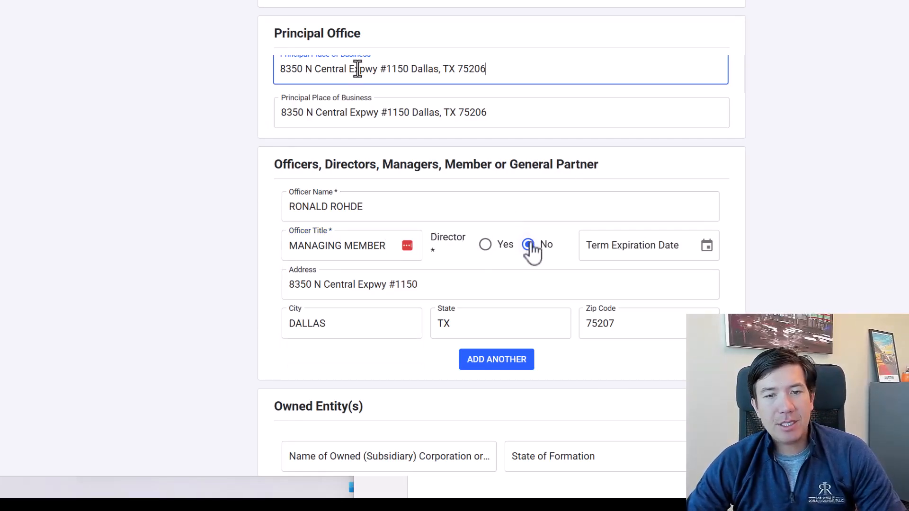
left_click(667, 245)
left_click(706, 246)
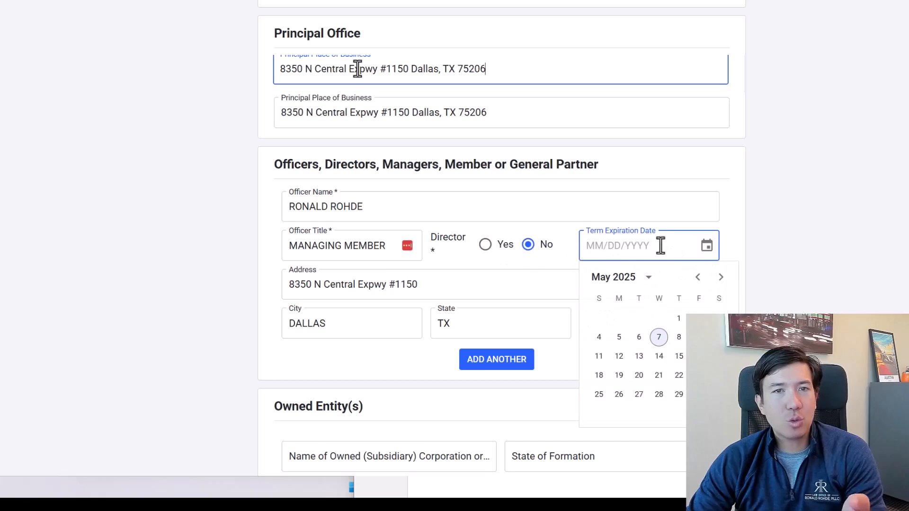
left_click(741, 234)
scroll(740, 234, "down", 2)
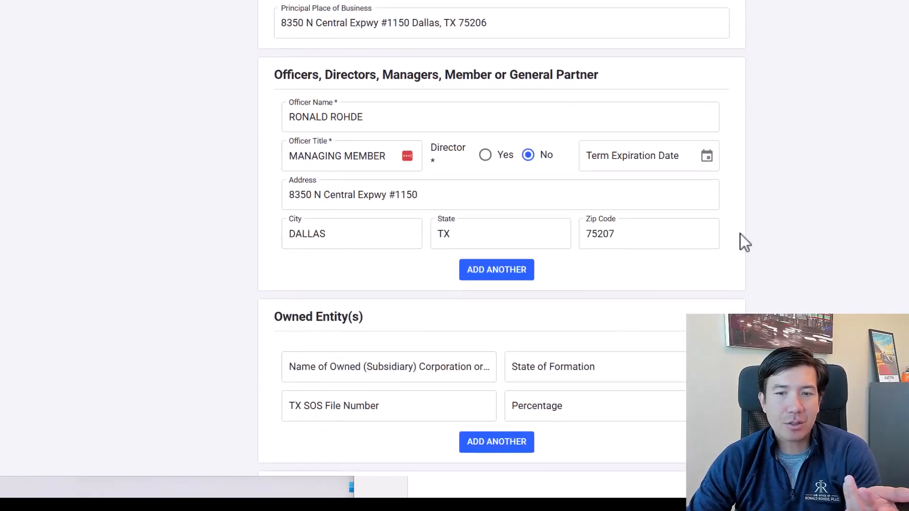
Correct the last digit of the officer's zip code so it matches the principal office address.
scroll(740, 234, "down", 2)
left_click(632, 138)
key("BackSpace")
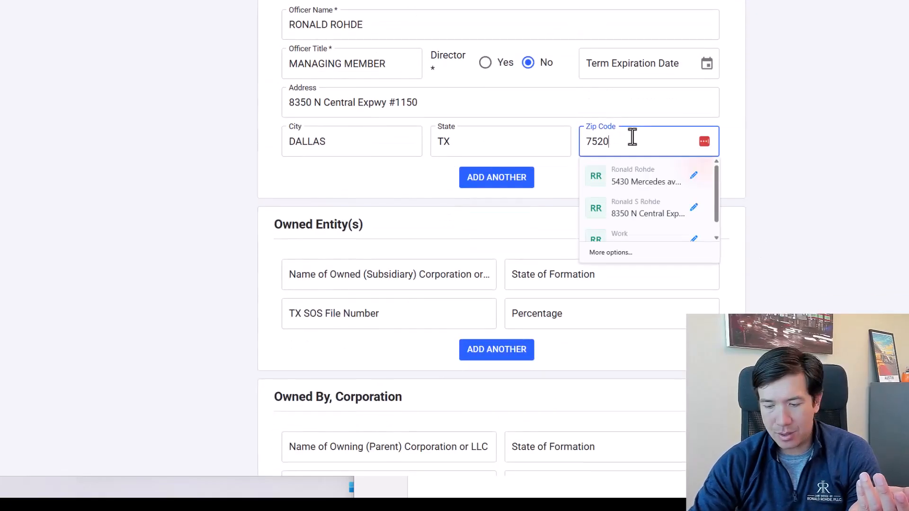
type("6")
left_click(554, 234)
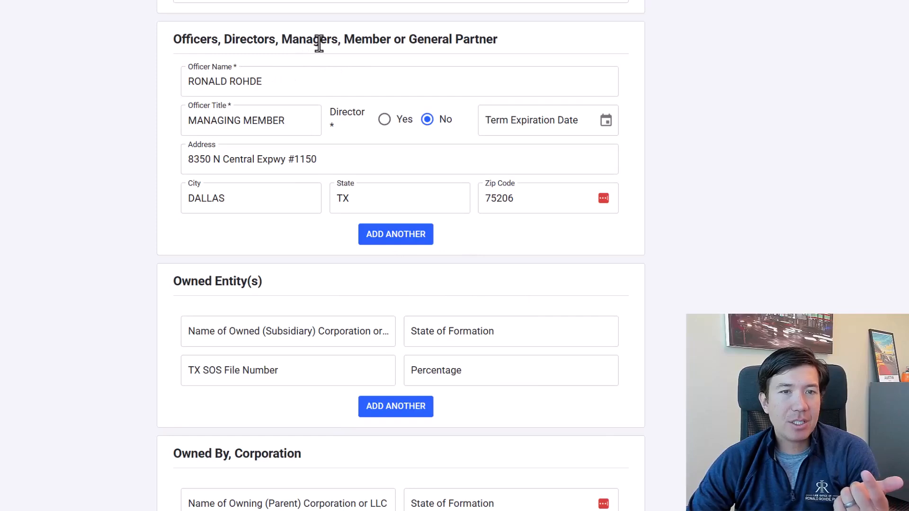
Examine the Owned Entity(s) fields for the subsidiary's name, state of formation, TX SOS file number and percentage.
scroll(280, 268, "down", 2)
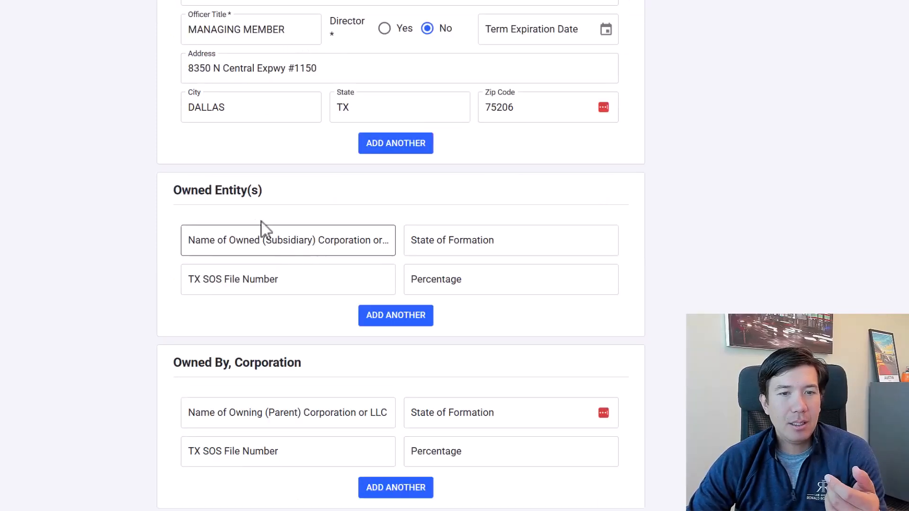
scroll(246, 210, "down", 2)
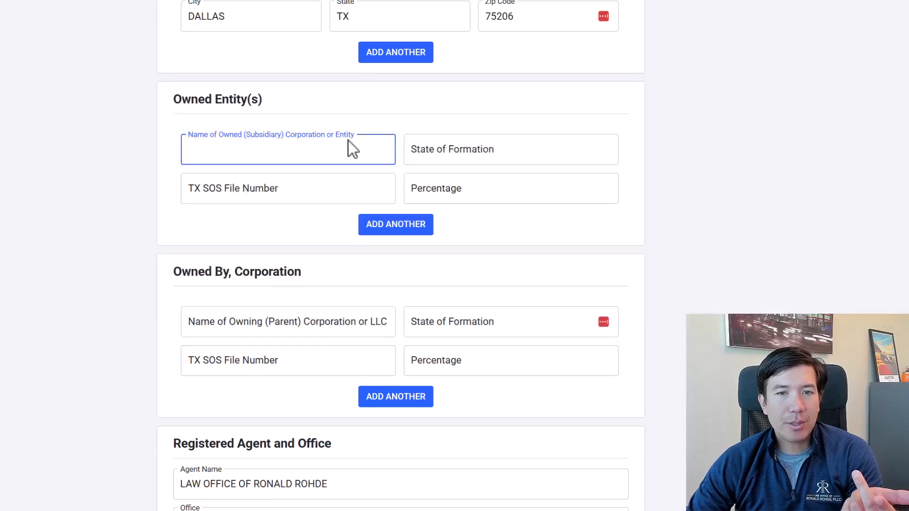
left_click(483, 159)
scroll(418, 235, "up", 1)
left_click(429, 249)
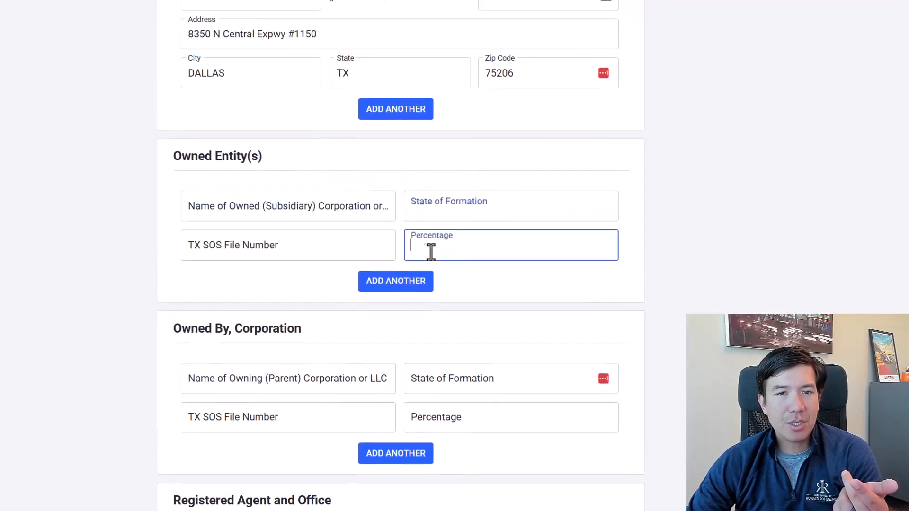
left_click(375, 247)
left_click(442, 249)
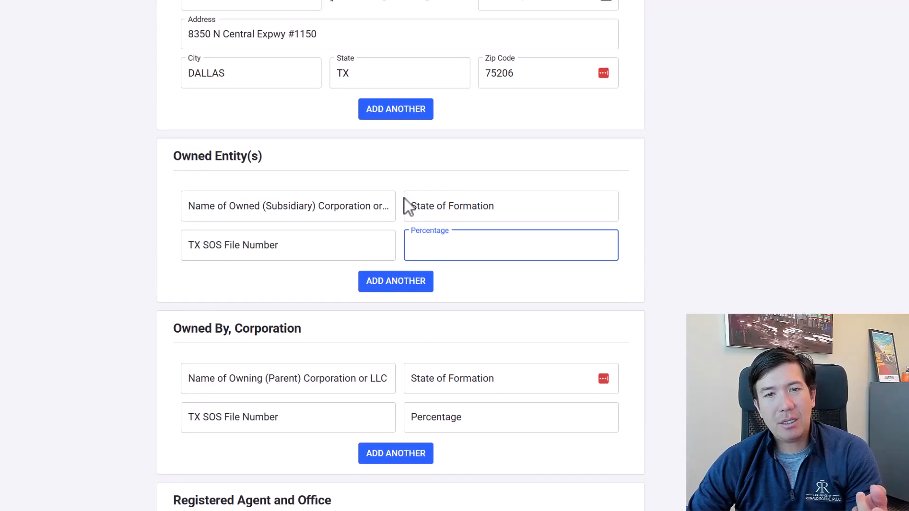
left_click(637, 218)
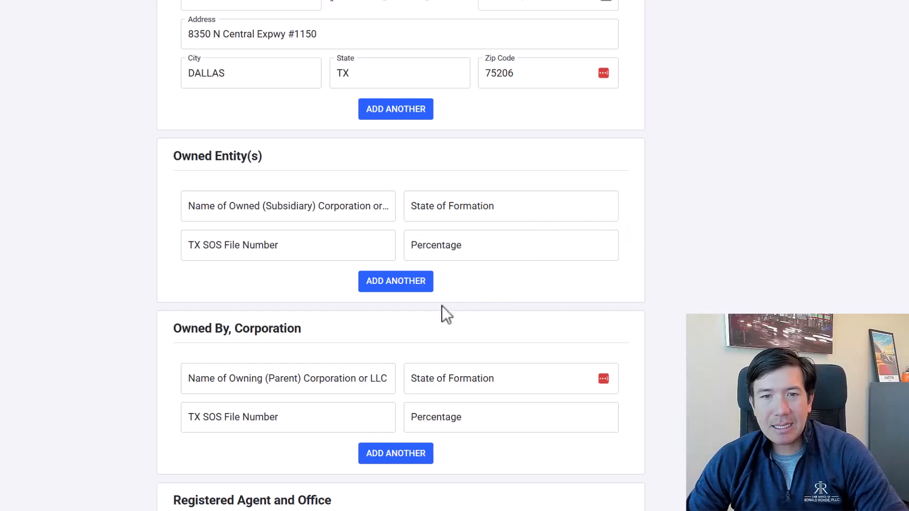
scroll(388, 332, "down", 2)
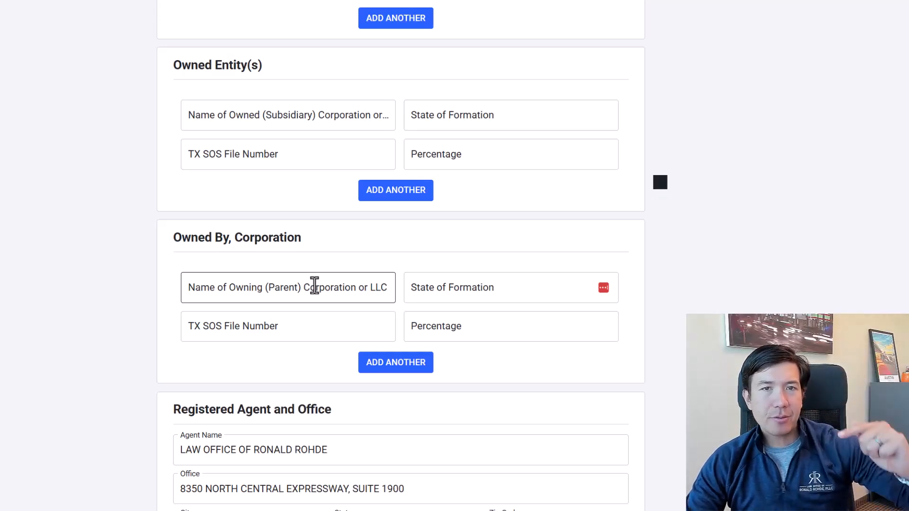
left_click_drag(267, 64, 168, 66)
left_click(274, 71)
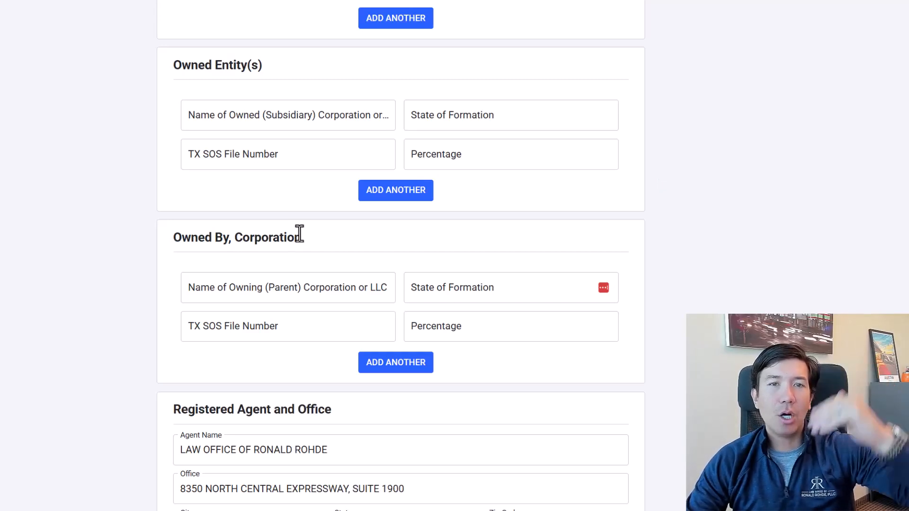
Examine the Owned By, Corporation fields for the parent company's name, state of formation, file number and percentage.
left_click(305, 287)
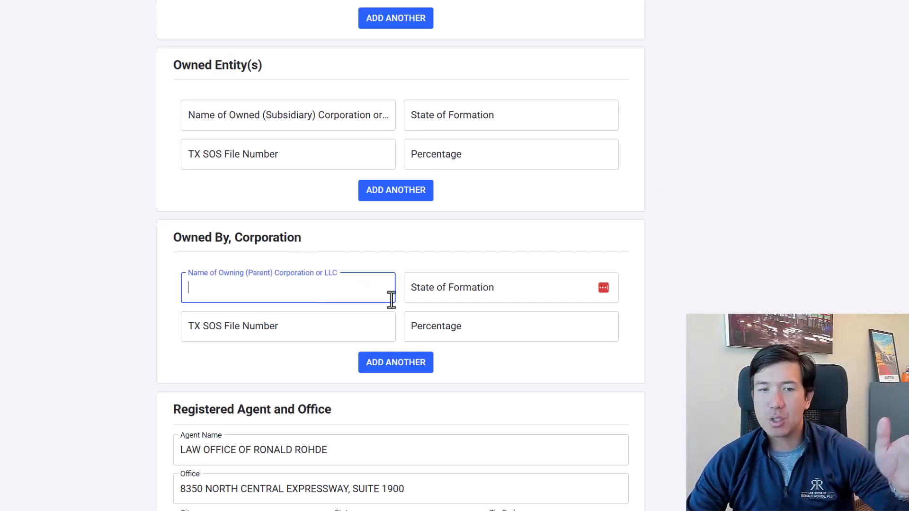
left_click(421, 290)
left_click(634, 268)
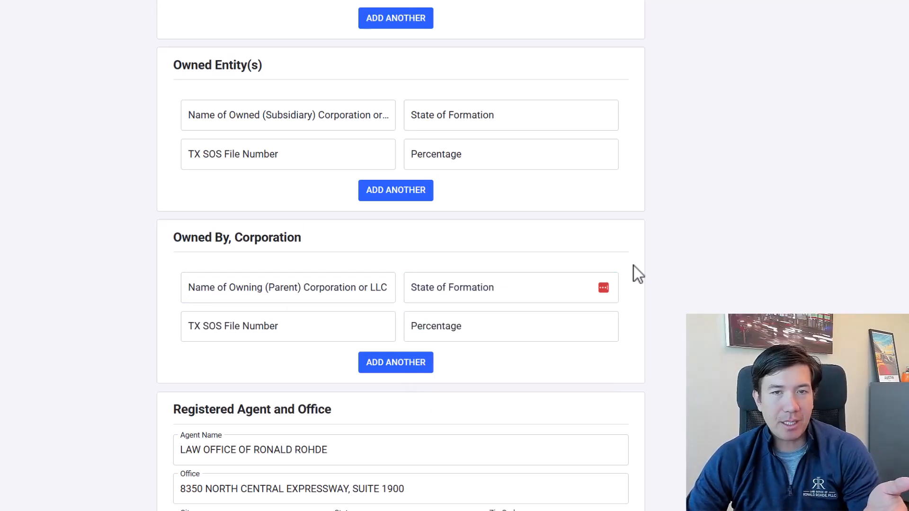
left_click(374, 329)
left_click(416, 331)
left_click(638, 328)
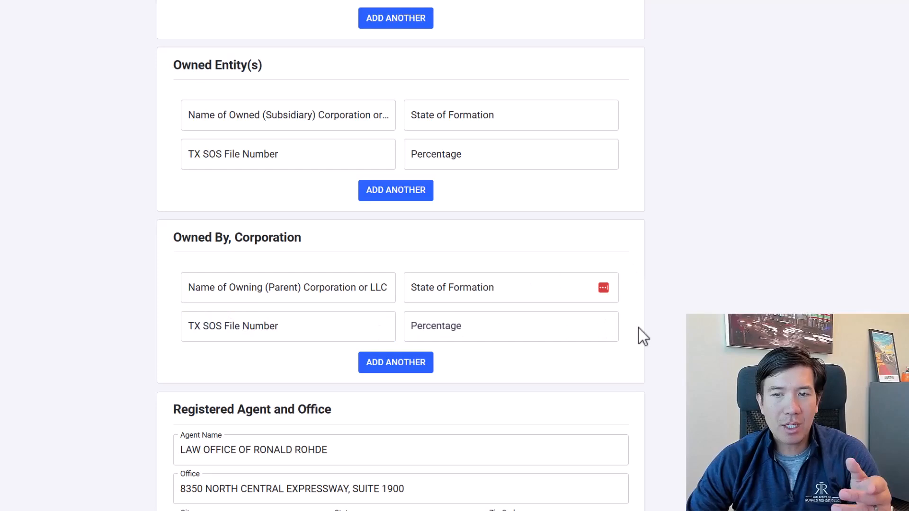
Correct the suite number in the registered agent's office address to the company's current suite.
scroll(644, 332, "down", 3)
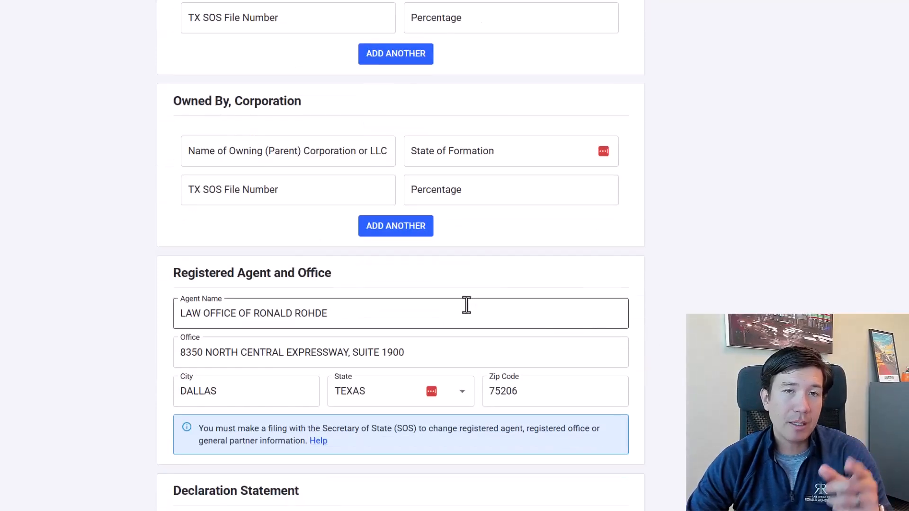
left_click_drag(388, 352, 478, 355)
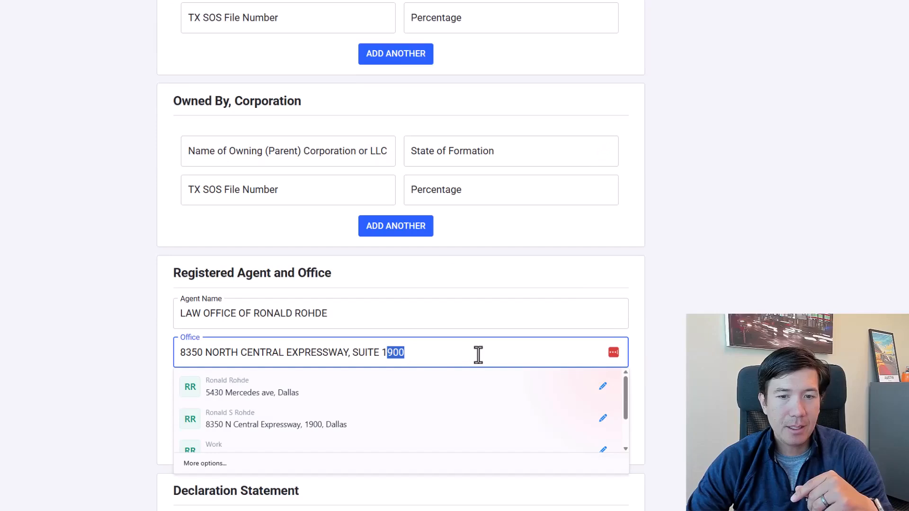
type("115")
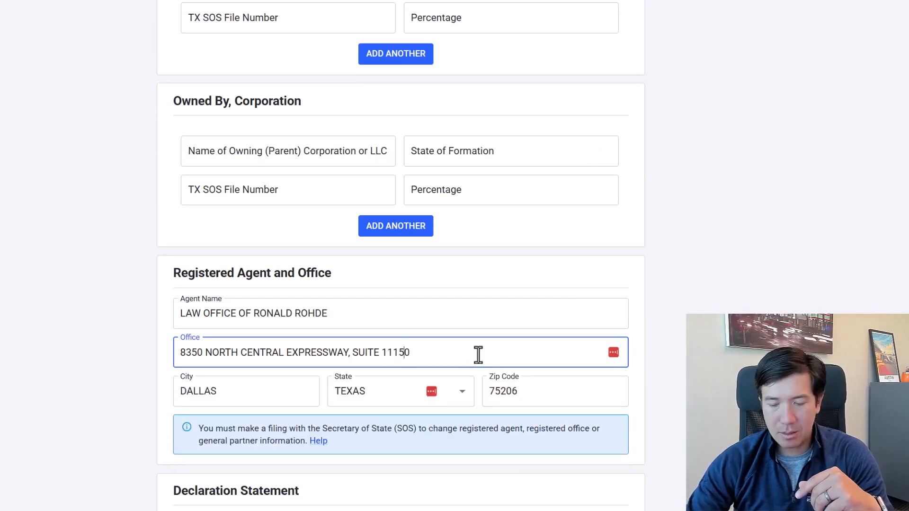
key("Left")
Accept the declaration statement and continue to the review of the Public Information Report.
scroll(346, 330, "down", 5)
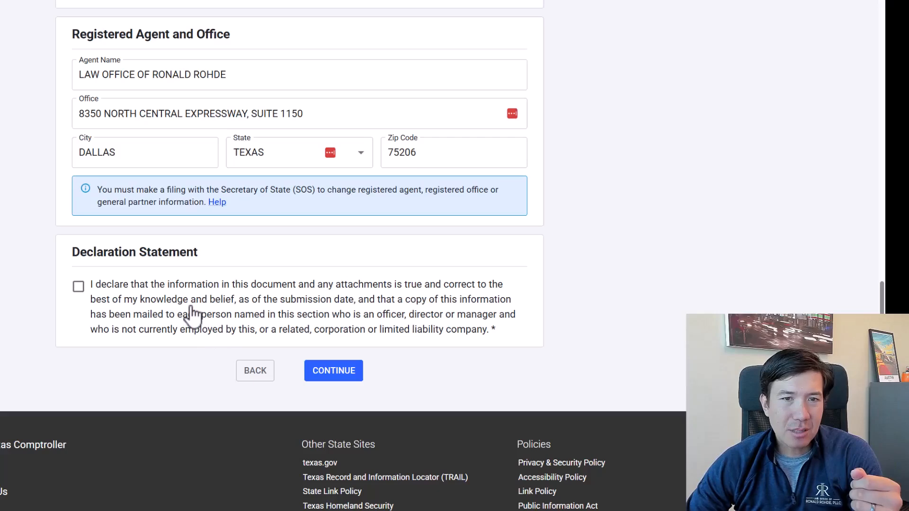
left_click(78, 287)
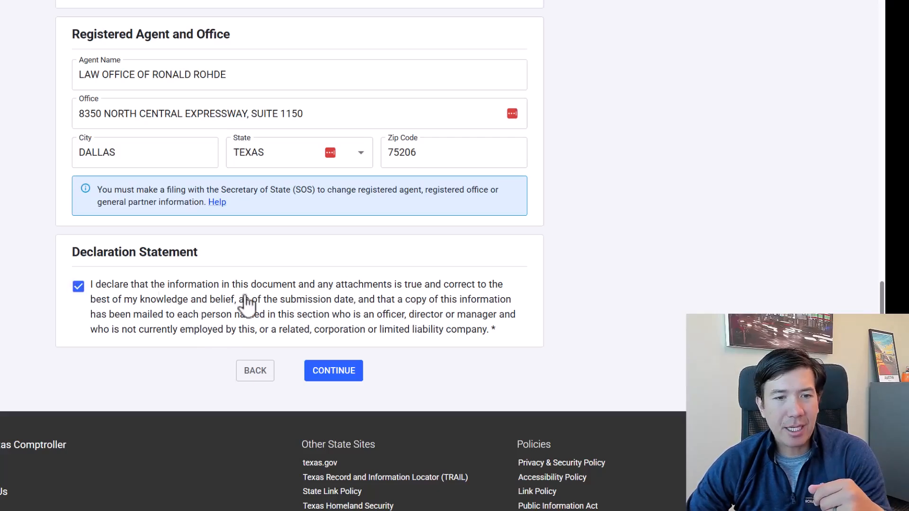
left_click(345, 374)
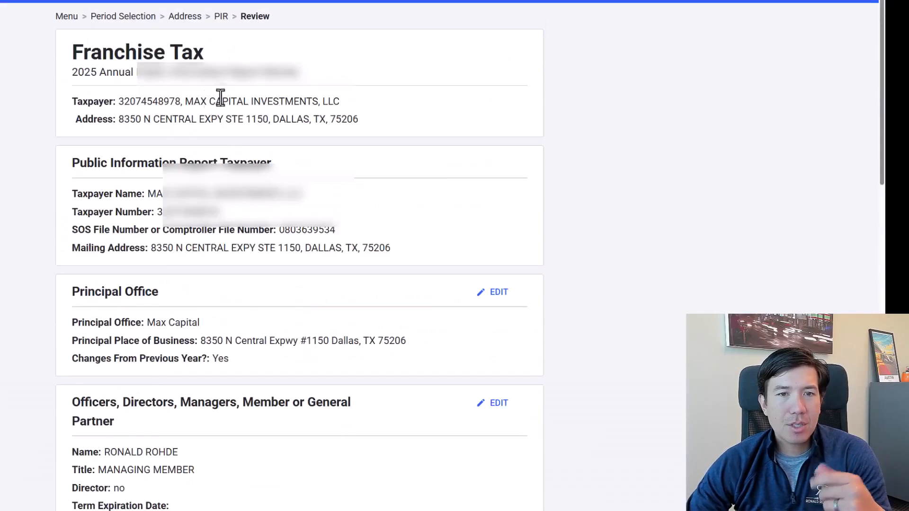
Review the principal office, officer, ownership, registered agent and declaration sections, and submit the report.
scroll(241, 105, "down", 6)
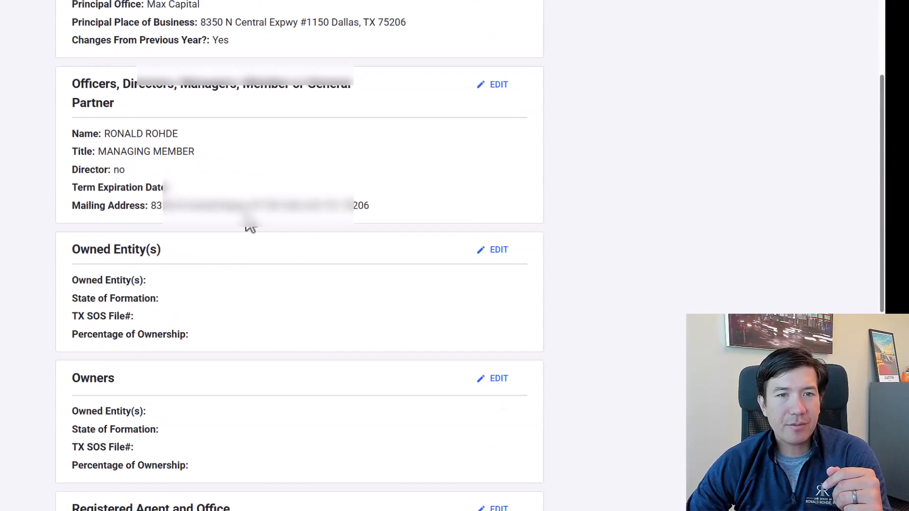
scroll(297, 329, "down", 4)
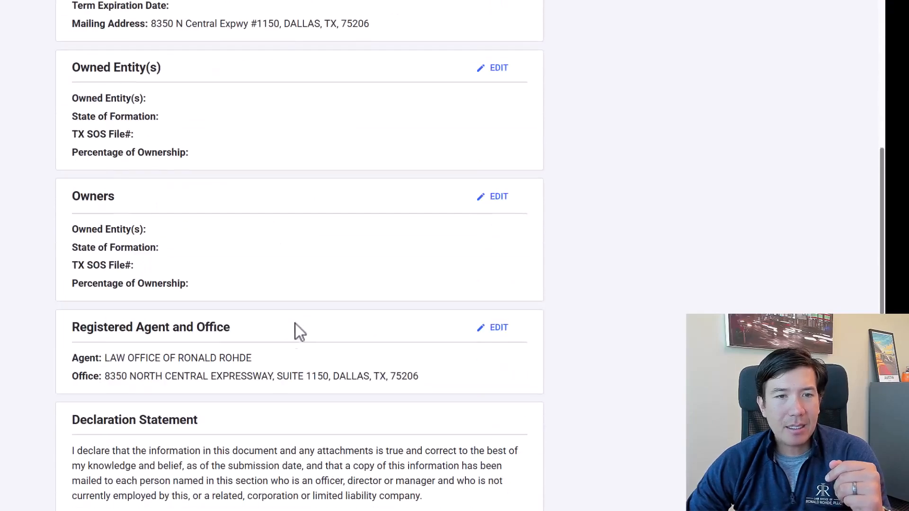
scroll(277, 333, "down", 4)
scroll(280, 353, "up", 4)
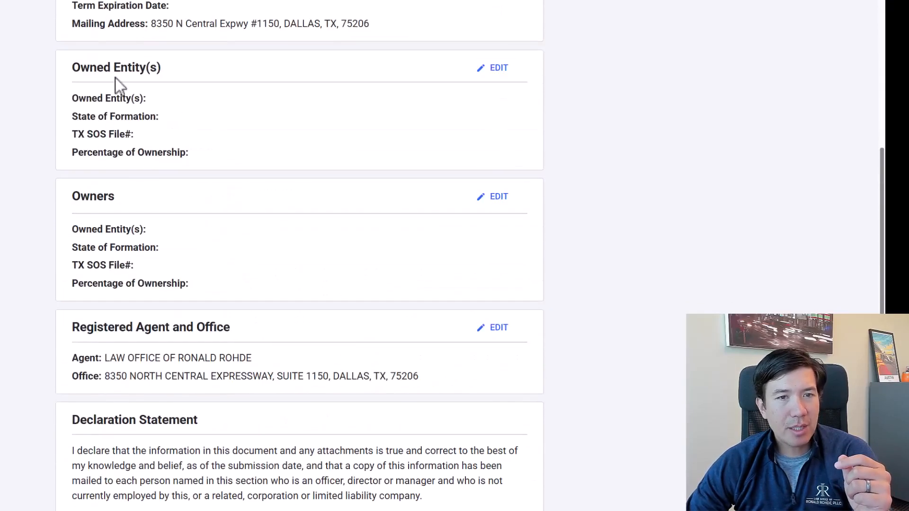
scroll(189, 283, "down", 2)
scroll(245, 330, "up", 13)
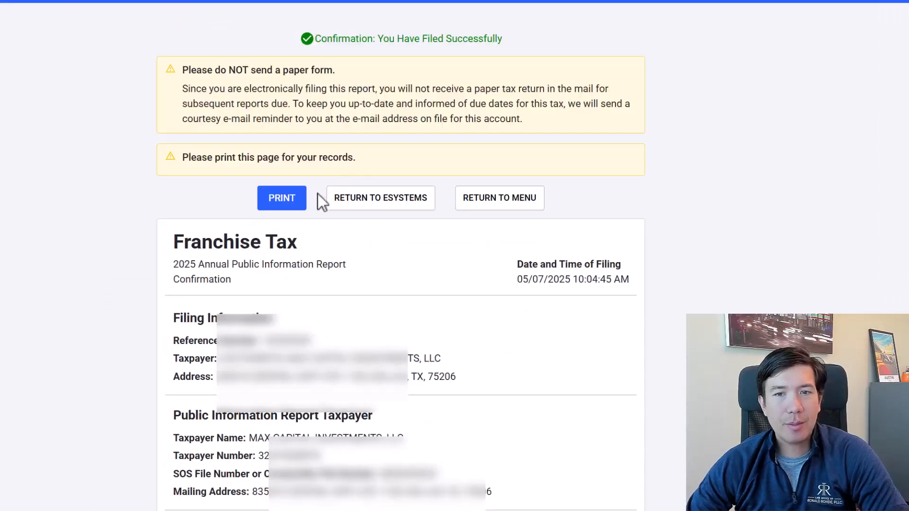
Check the filing confirmation message, open the print settings for the confirmation page and choose an output destination.
left_click_drag(315, 40, 505, 42)
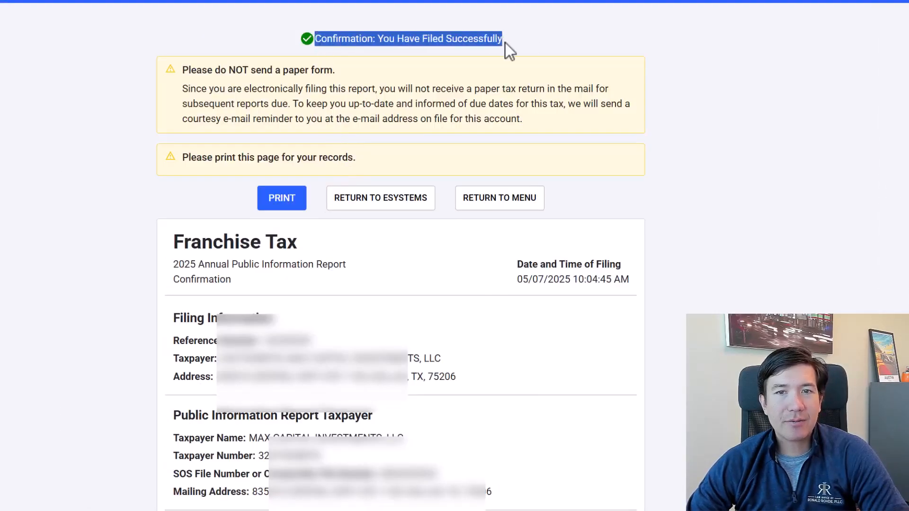
left_click(406, 50)
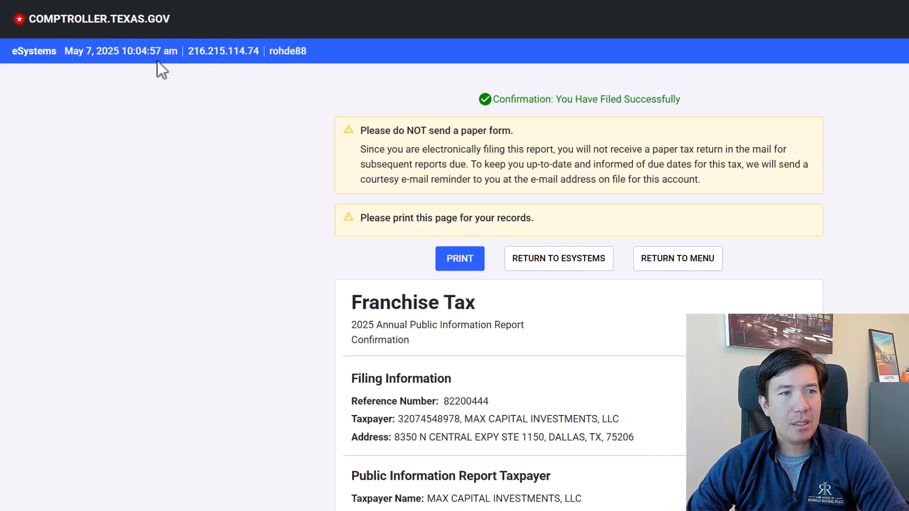
left_click(455, 268)
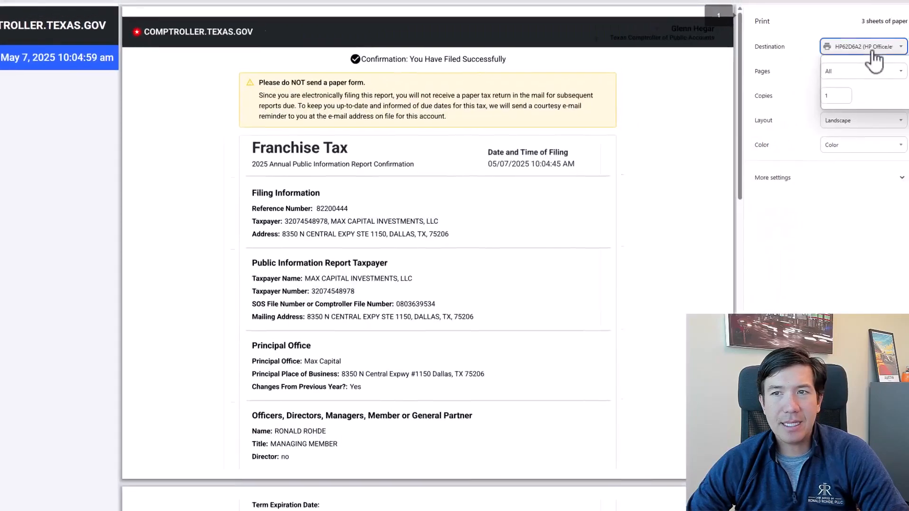
left_click(896, 40)
left_click(901, 67)
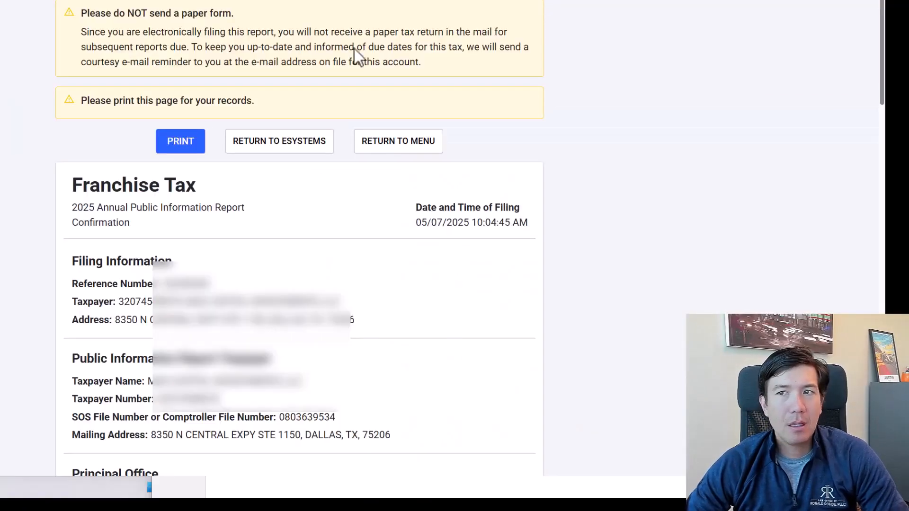
Return to the eSystems home page and look through the list of available eSystems Services.
left_click(284, 145)
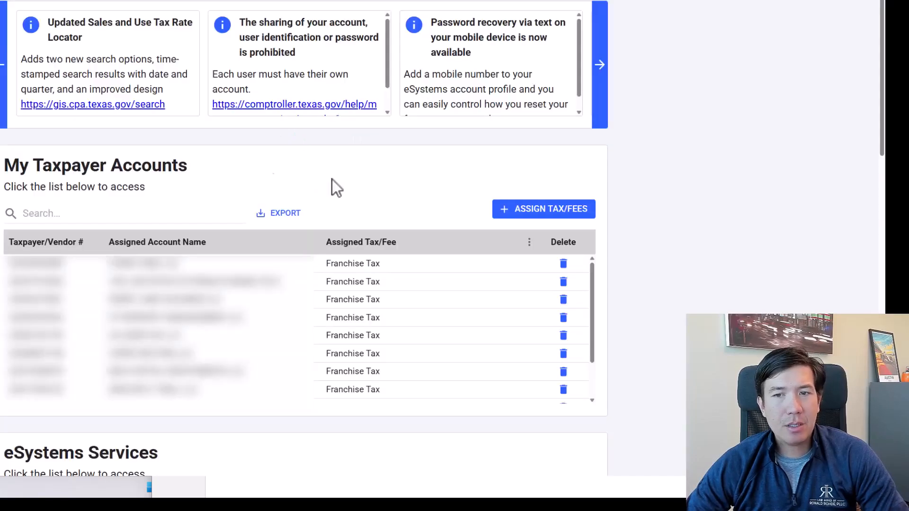
scroll(334, 188, "down", 6)
scroll(135, 167, "down", 4)
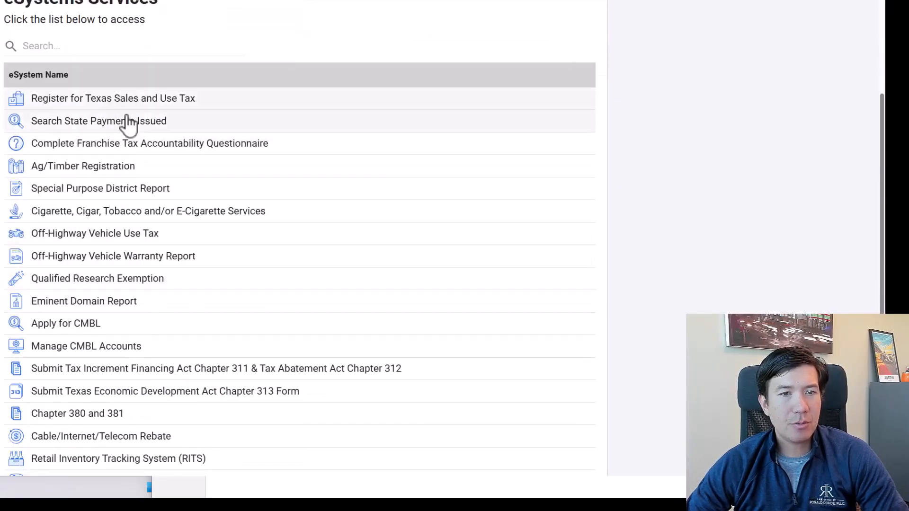
scroll(127, 270, "down", 1)
scroll(120, 278, "down", 1)
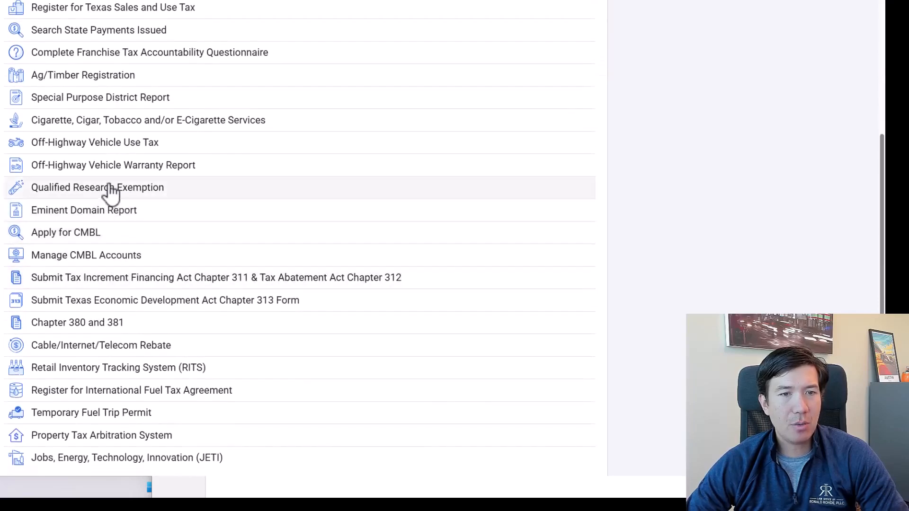
scroll(112, 196, "down", 3)
scroll(112, 61, "up", 2)
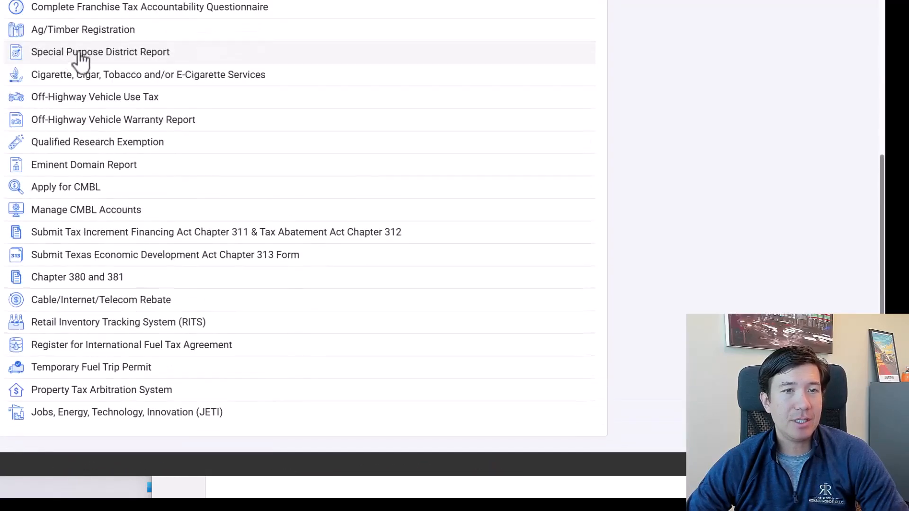